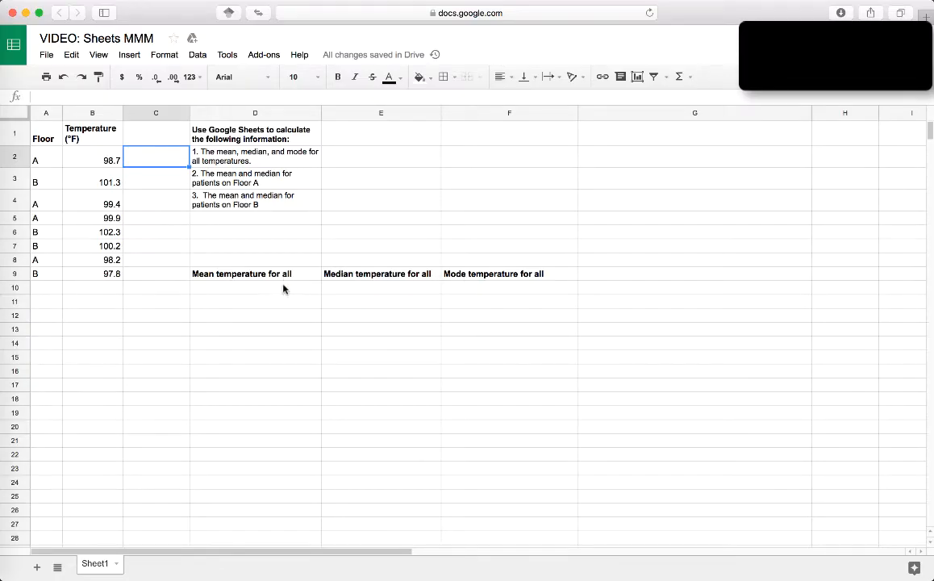
- Calculate the mean of all temperatures in cell D10 with an AVERAGE formula over column B
left_click(283, 289)
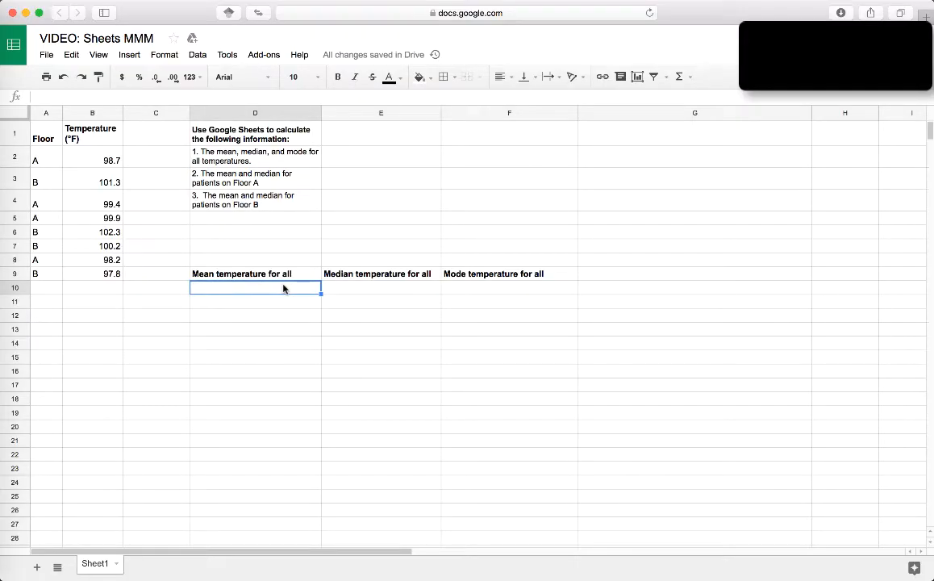
type("=")
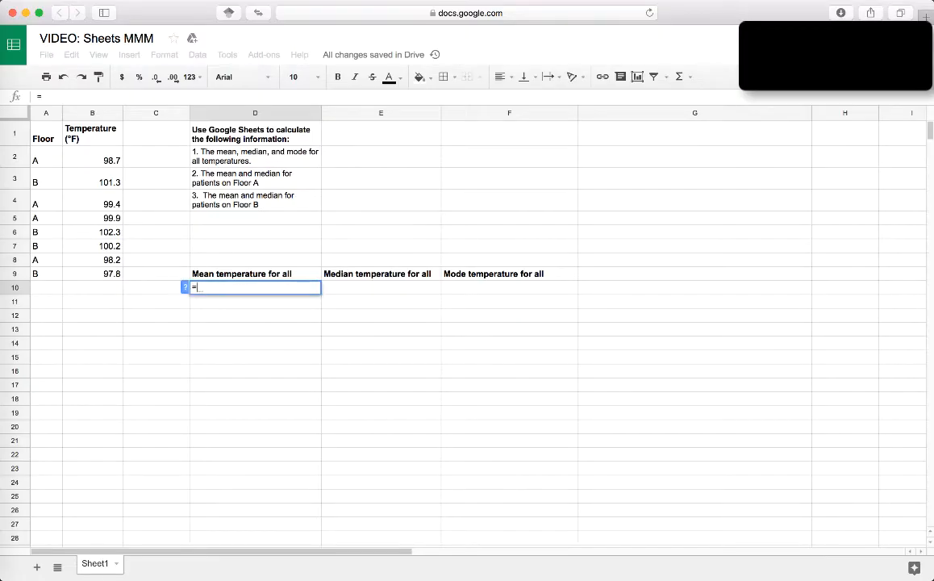
type("average")
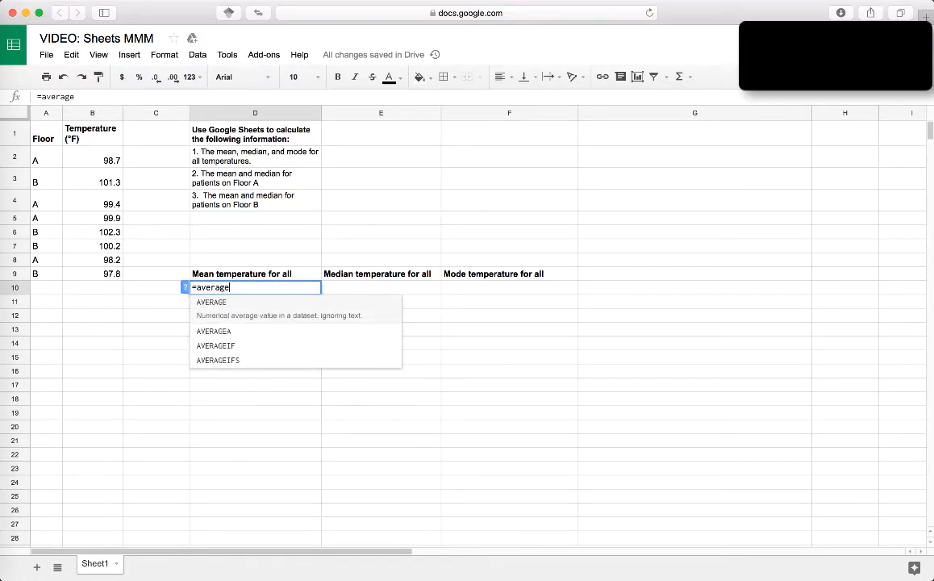
type("(")
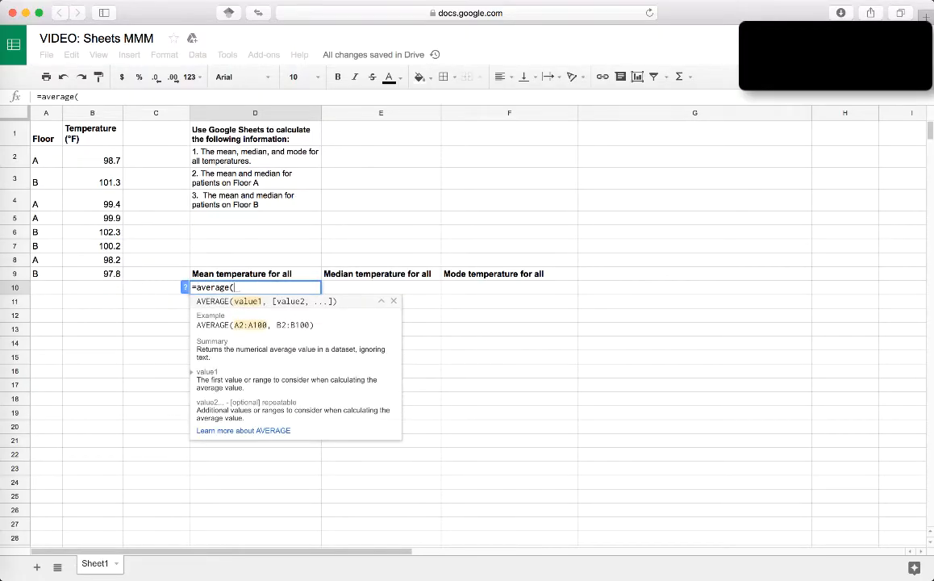
left_click(102, 117)
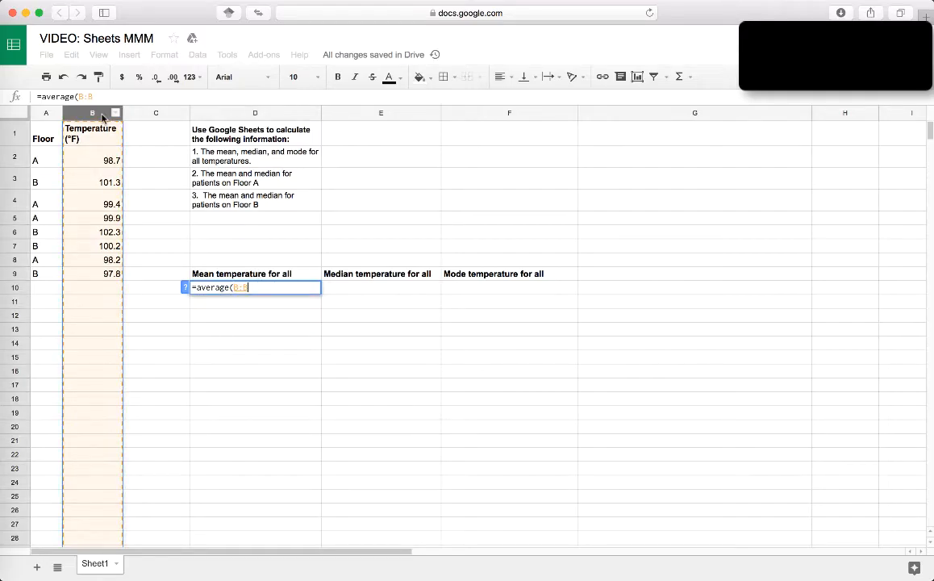
key("Return")
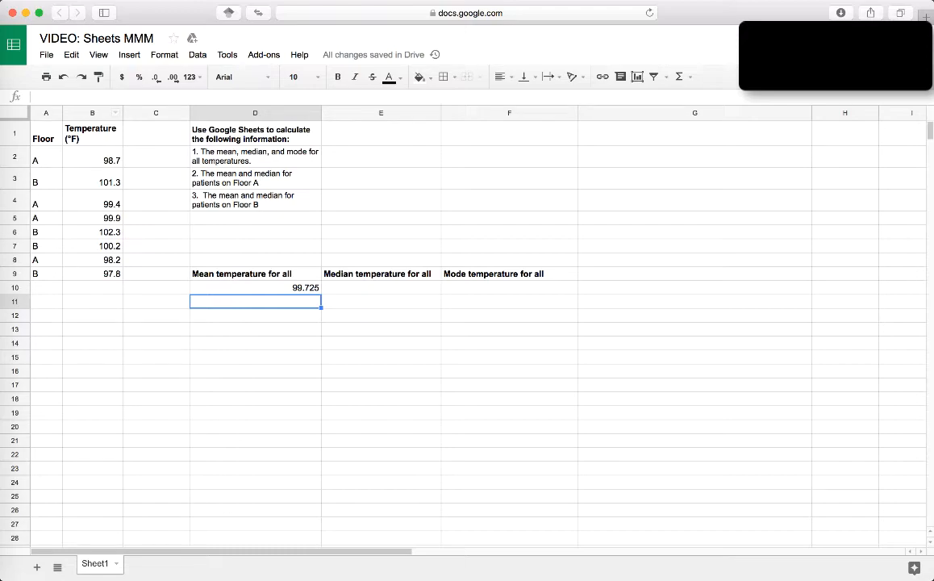
- Calculate the median of all temperatures in cell E10 with a MEDIAN formula over column B
key("Right")
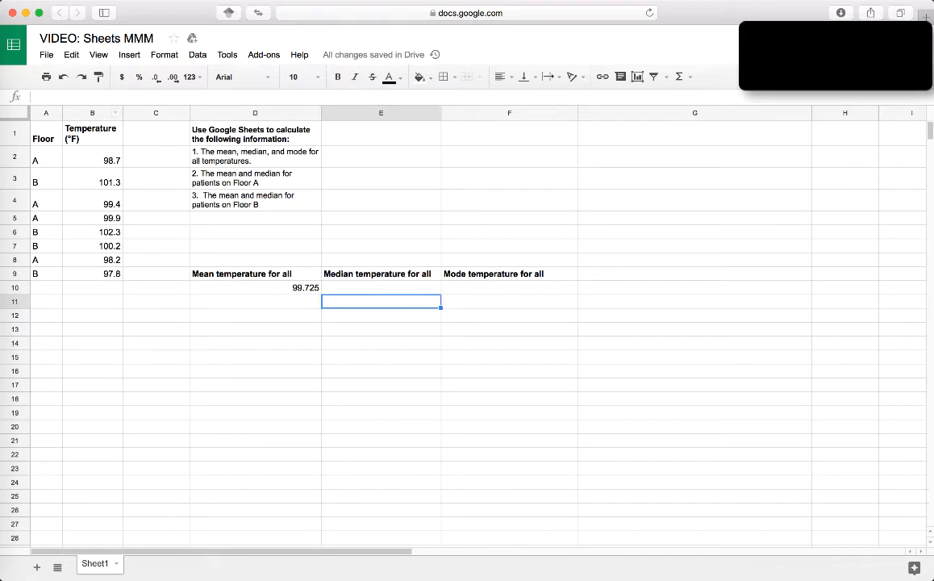
key("Up")
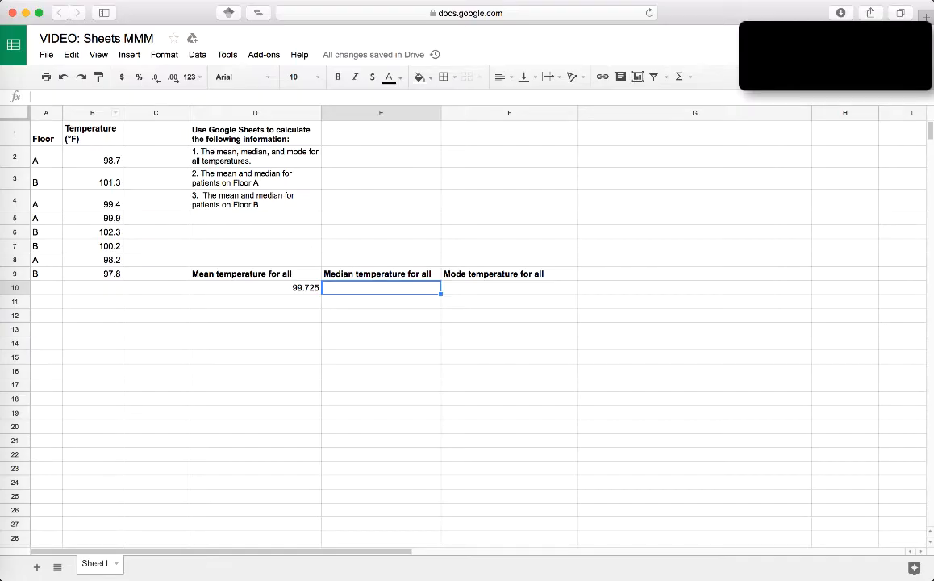
type("=")
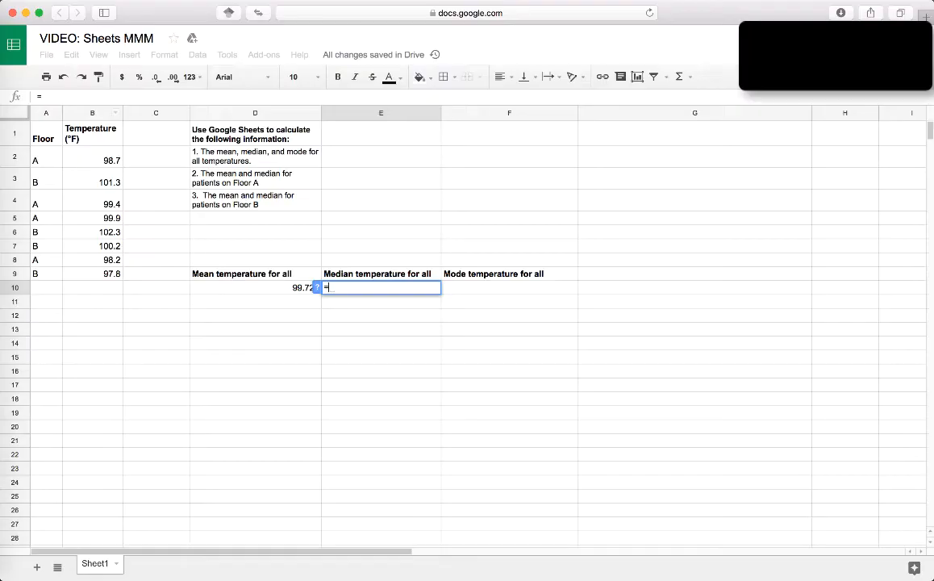
type("med")
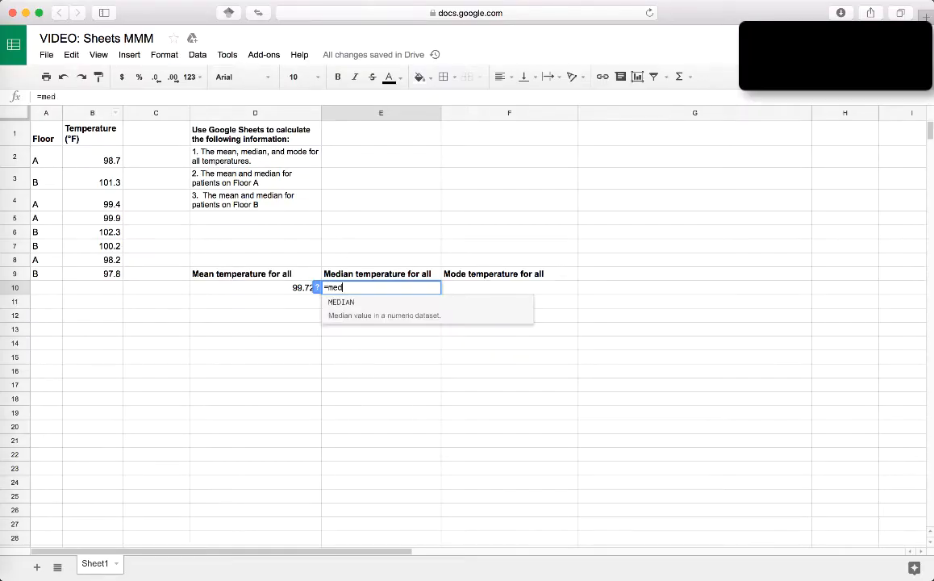
type("ian(")
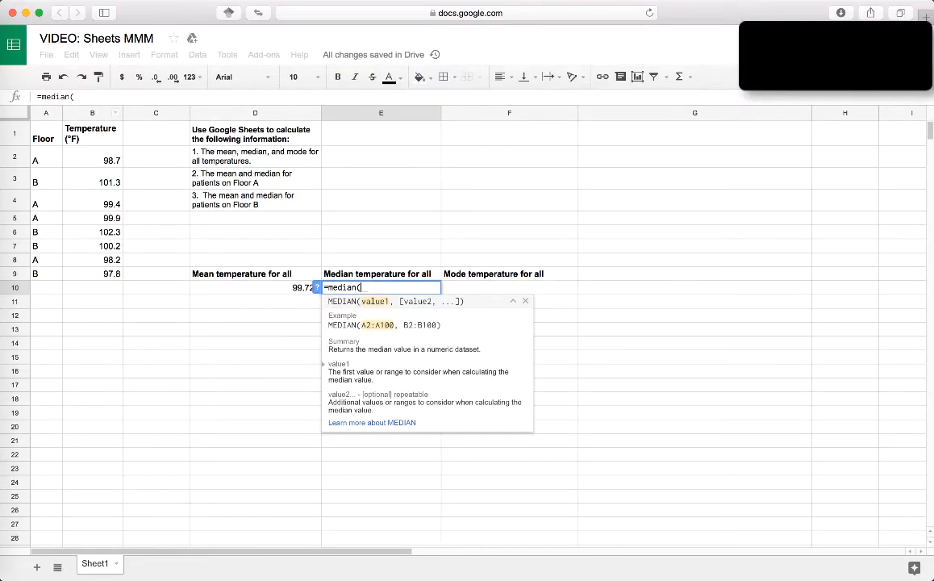
left_click(93, 113)
type(")")
key("Return")
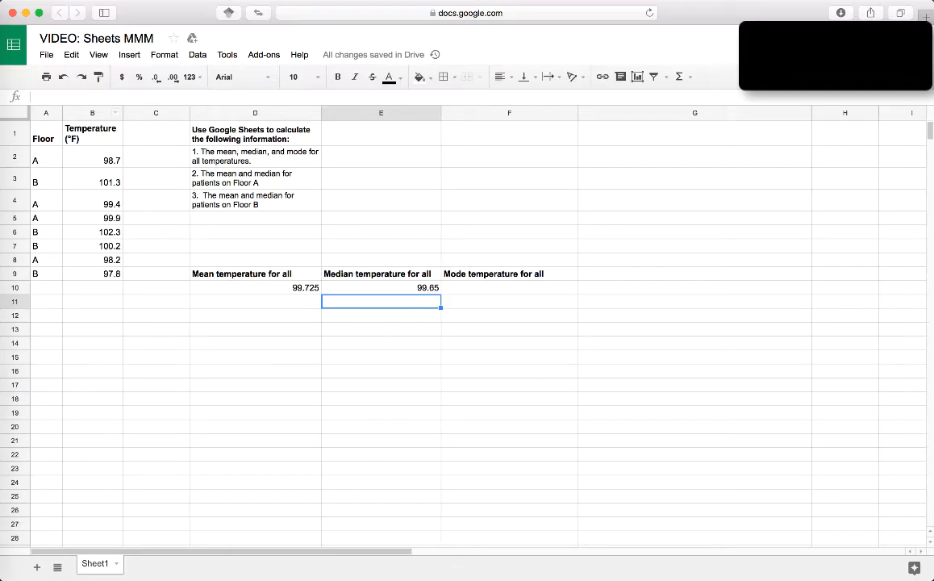
- Try to calculate the mode of all temperatures in cell F10 with a MODE formula over column B
left_click(509, 287)
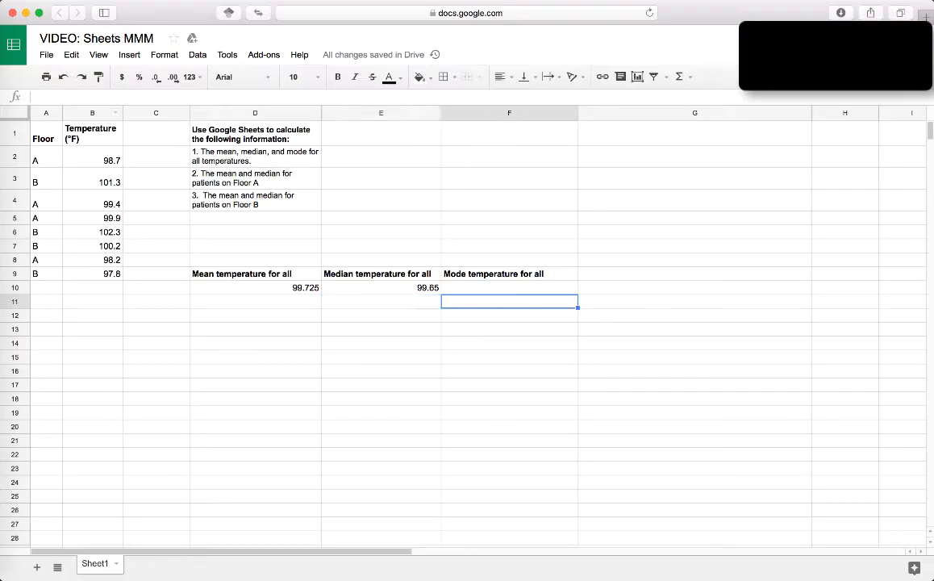
type("=")
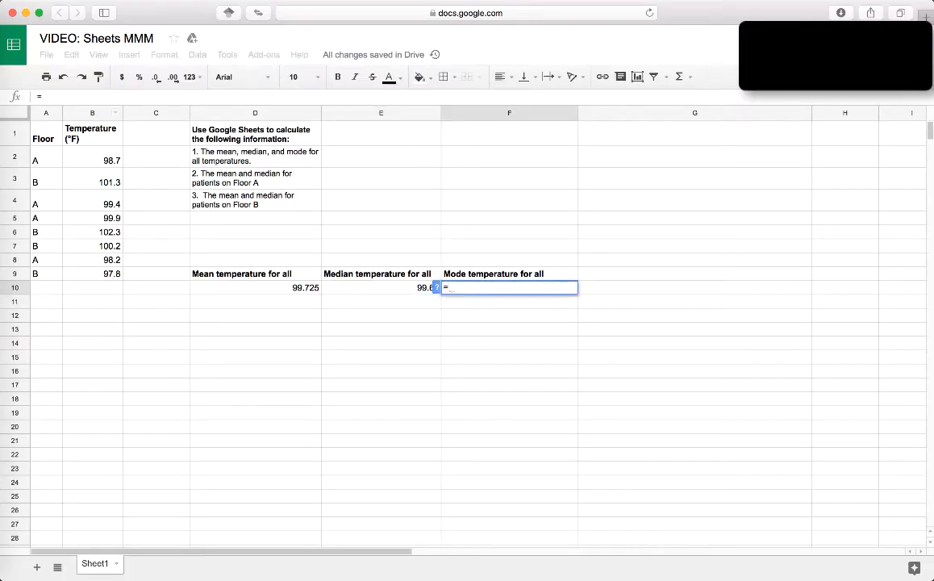
type("mode(")
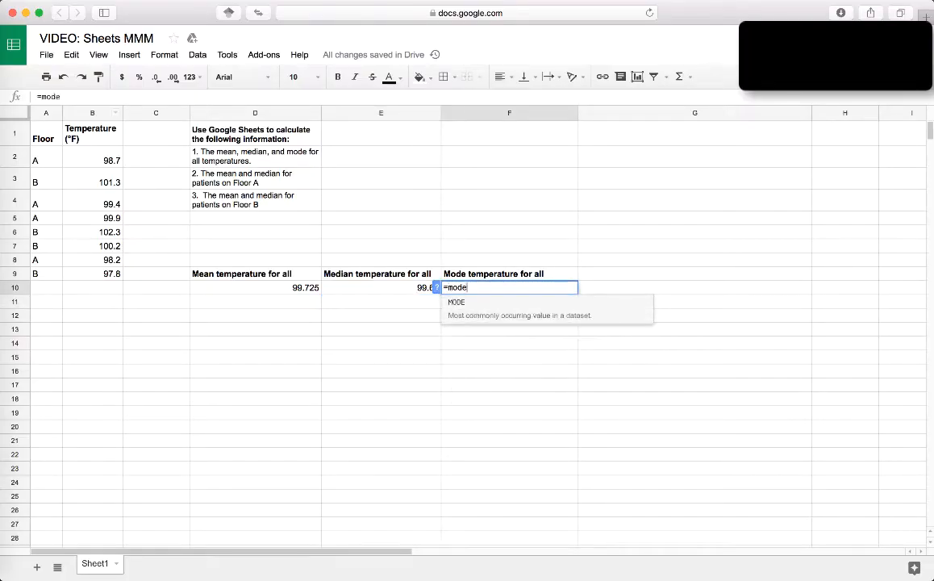
left_click(86, 117)
key("Return")
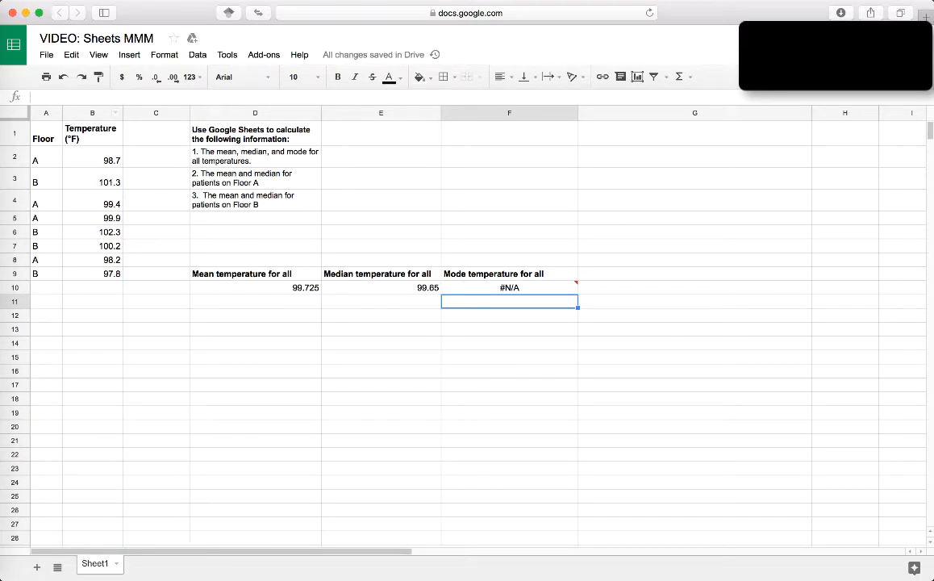
- Replace the mode formula in cell F10 with the text "None"
mouse_move(507, 292)
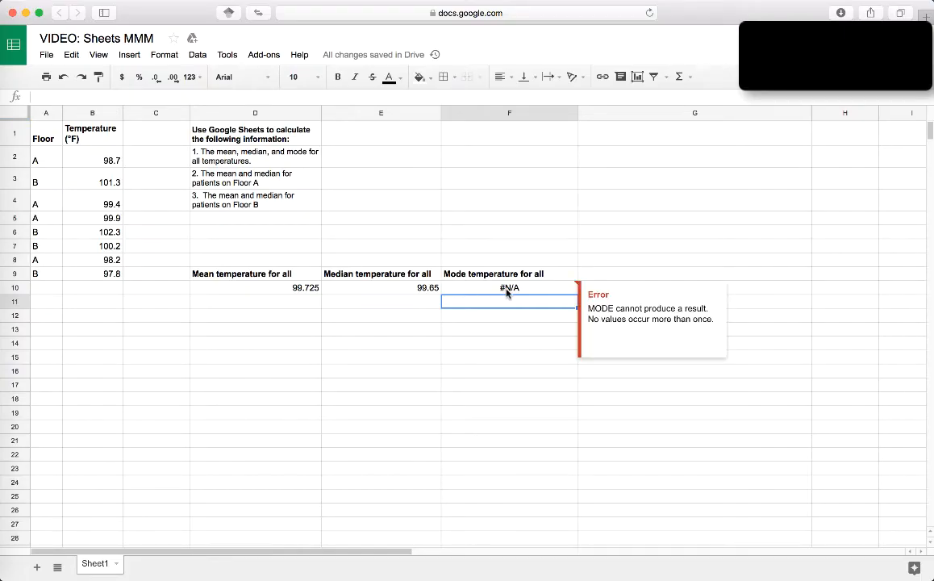
left_click(507, 292)
type("None")
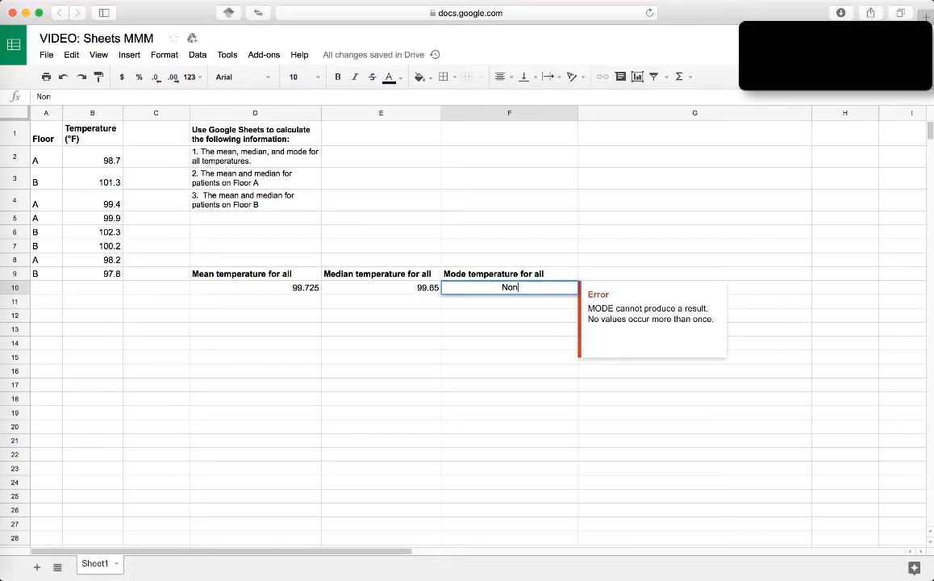
key("Return")
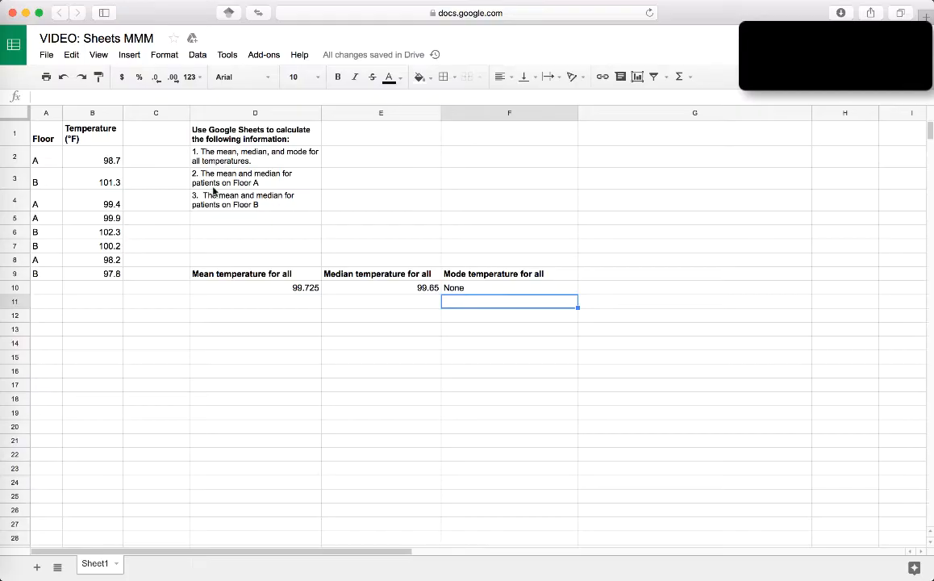
- Create a pivot table on a new sheet from the floor and temperature data in Sheet1
left_click(74, 185)
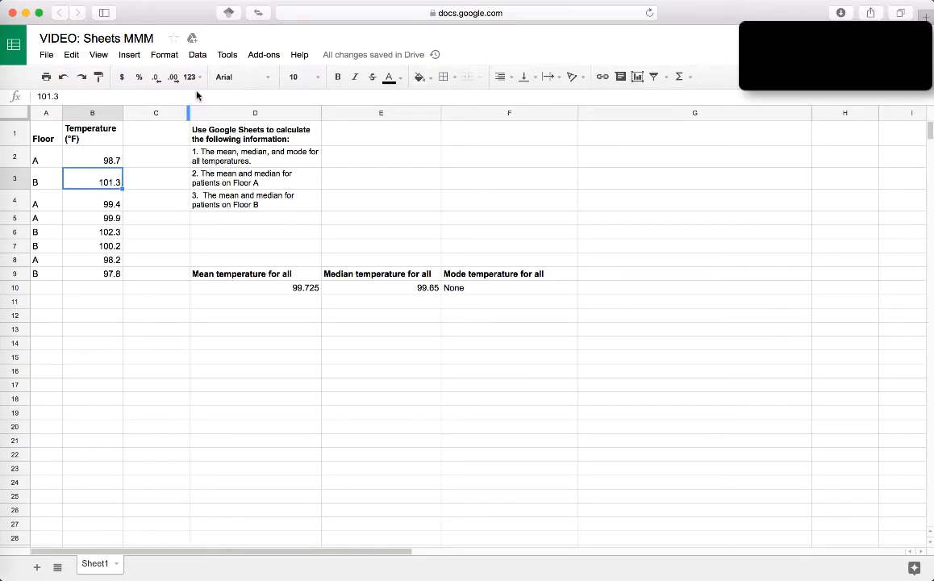
left_click(198, 55)
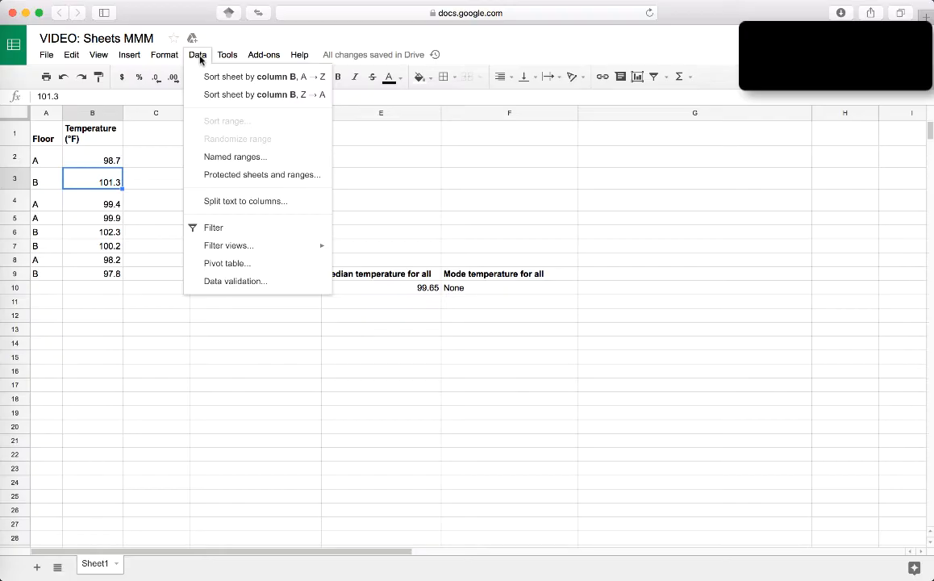
left_click(242, 263)
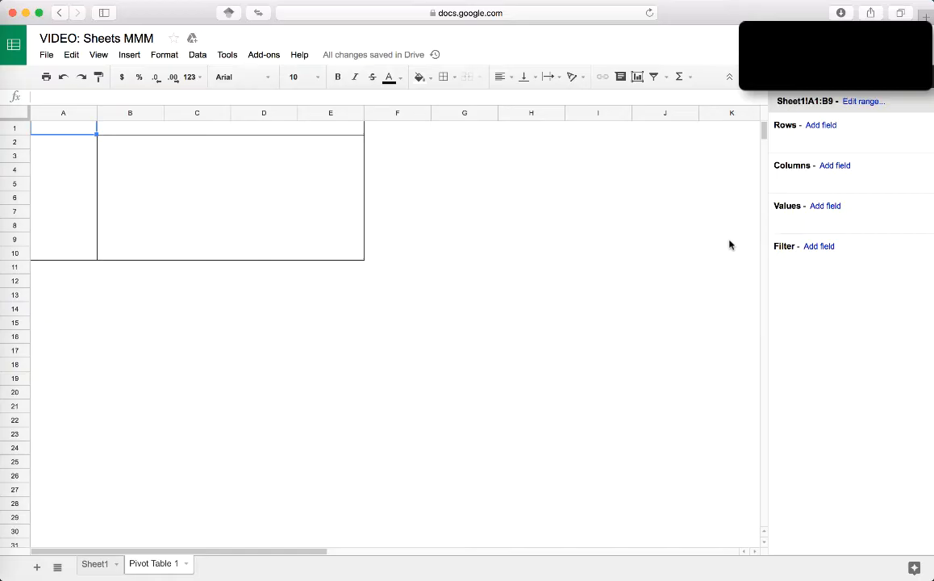
- Add Temperature (°F) to the pivot table's values and summarize it by AVERAGE
left_click(825, 208)
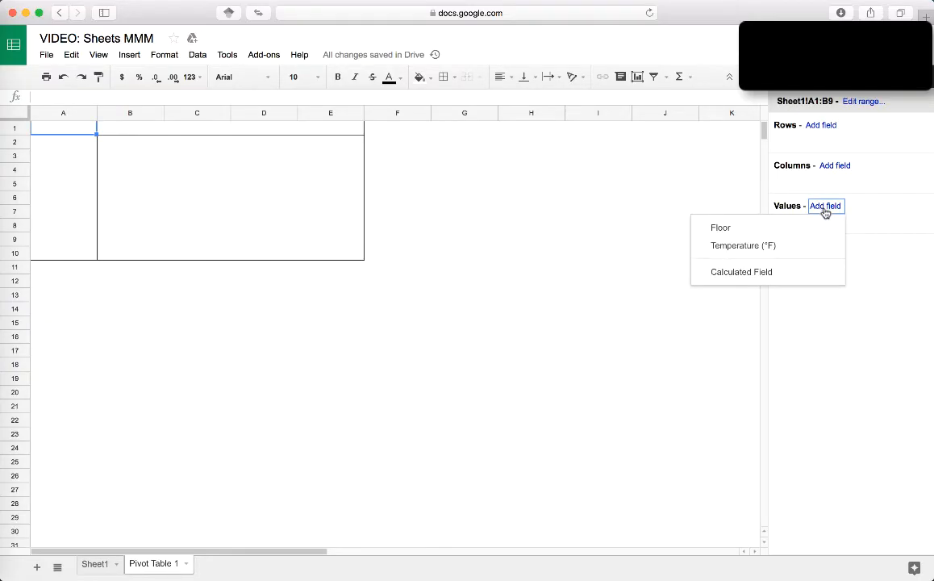
left_click(818, 245)
left_click(848, 252)
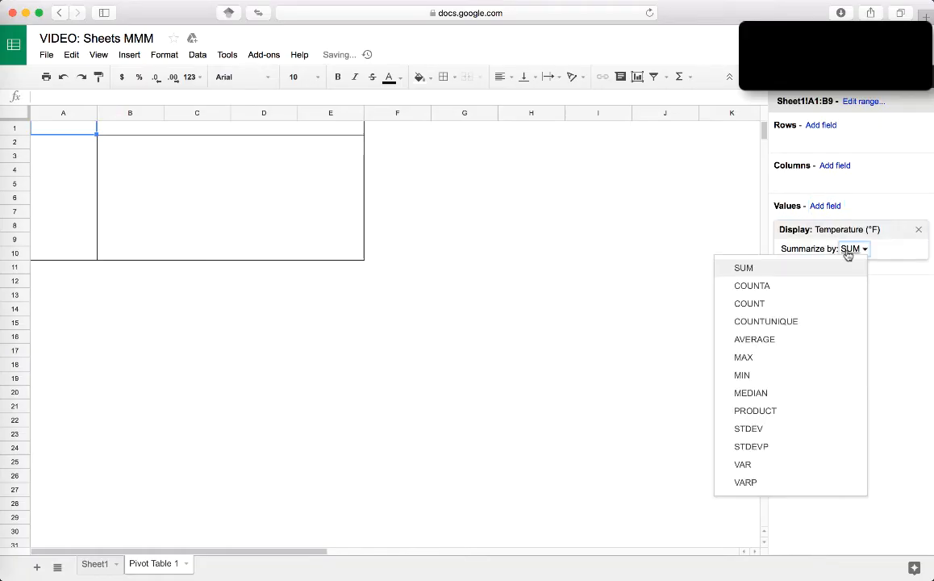
left_click(821, 339)
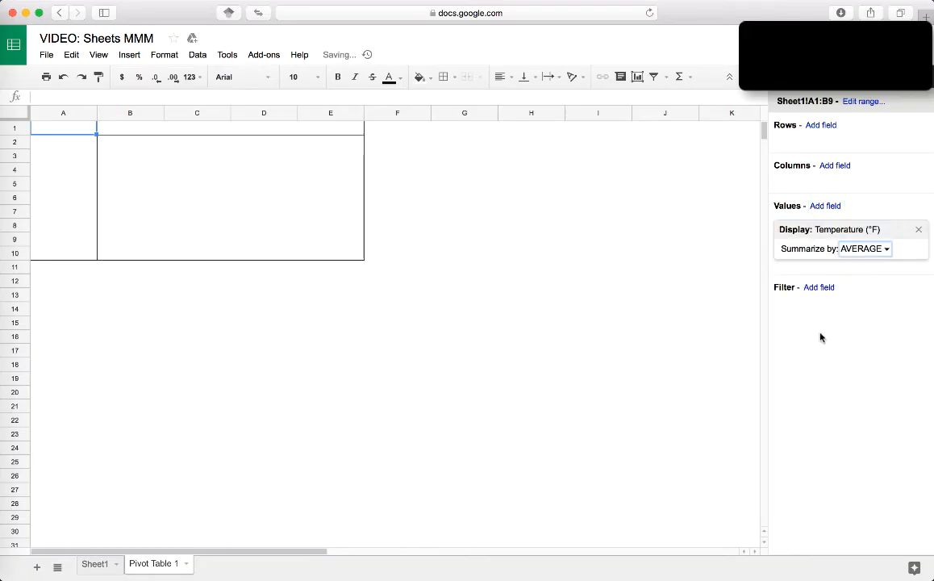
- Add Temperature (°F) to the pivot table's values a second time, summarized by MEDIAN
left_click(818, 208)
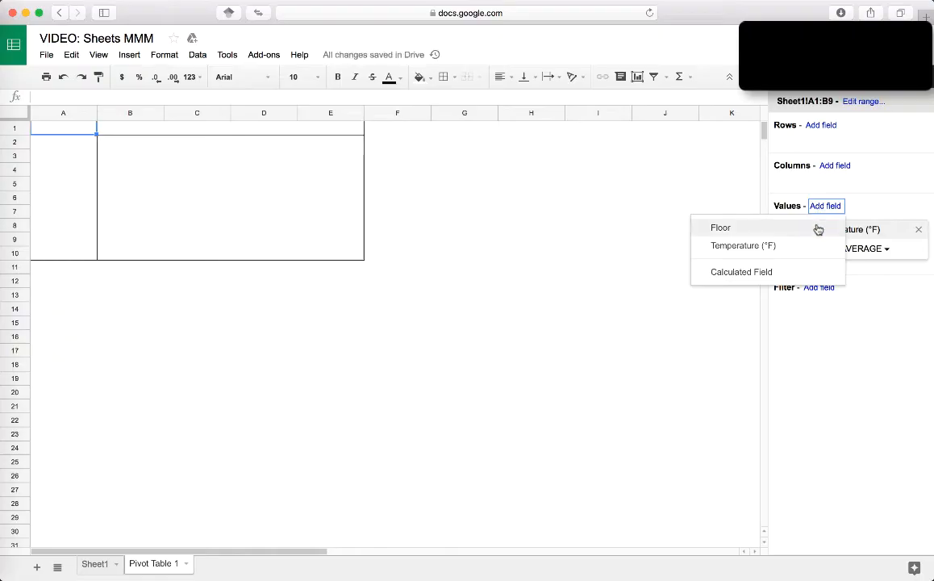
left_click(817, 245)
left_click(853, 296)
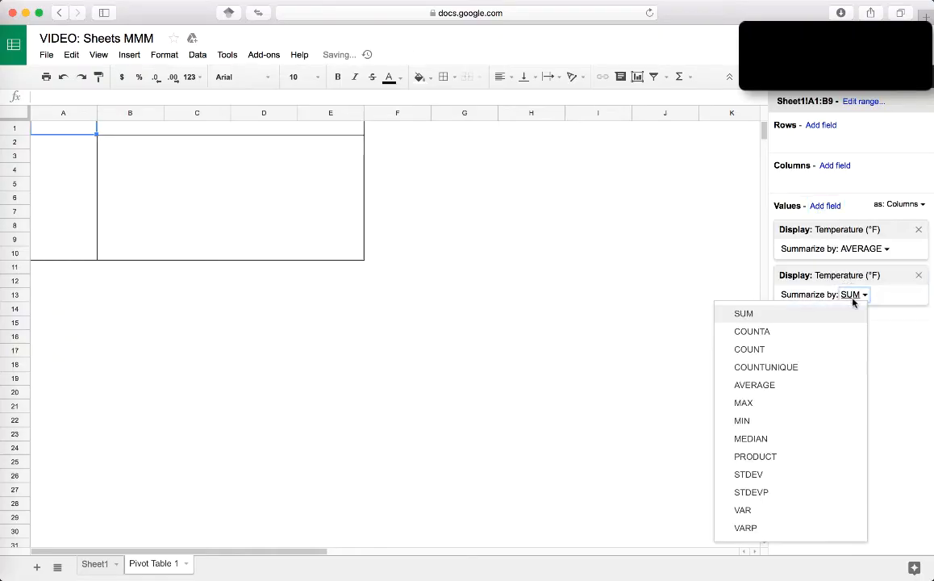
left_click(825, 437)
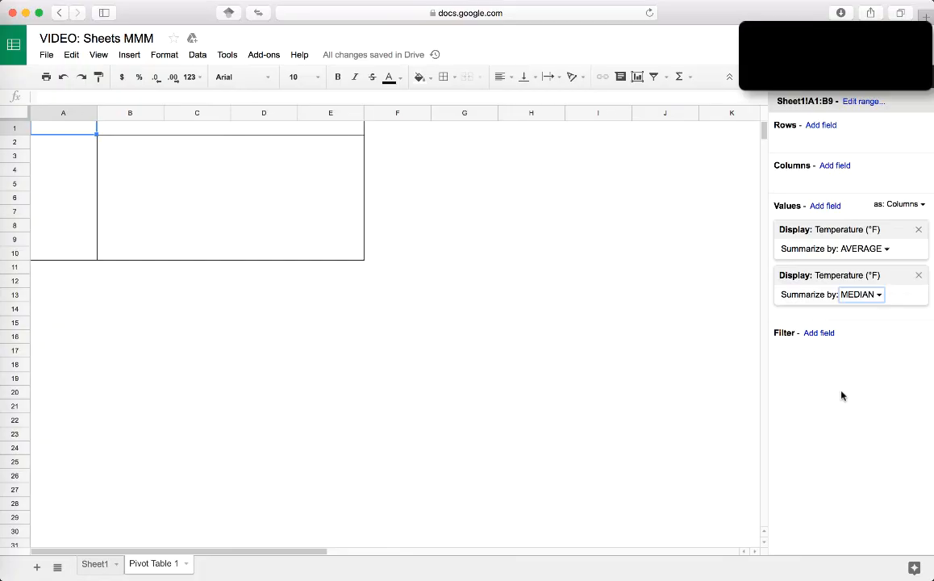
- Try grouping the pivot table's columns by Floor and remove that column grouping
left_click(843, 165)
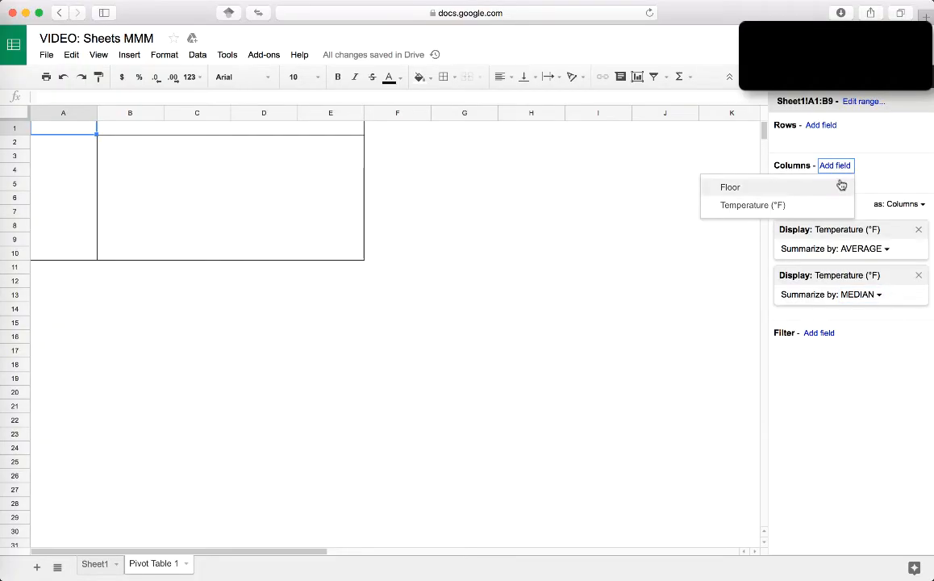
left_click(840, 186)
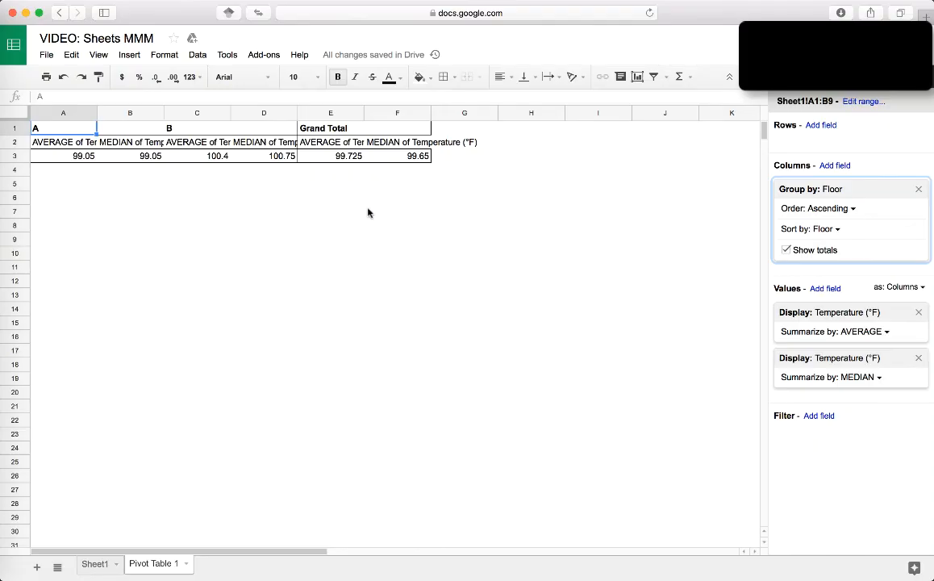
left_click(917, 189)
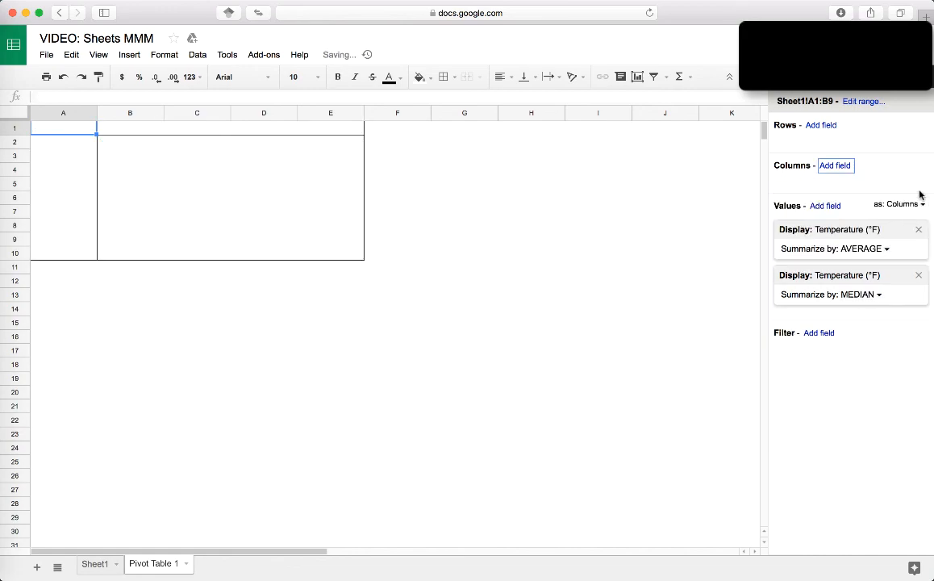
- Group the pivot table's rows by Floor
left_click(823, 127)
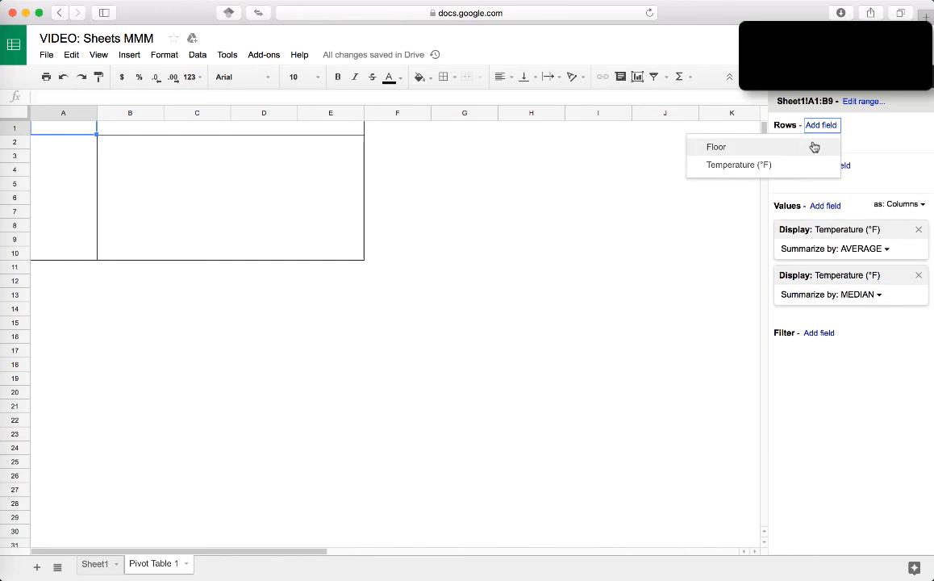
left_click(813, 146)
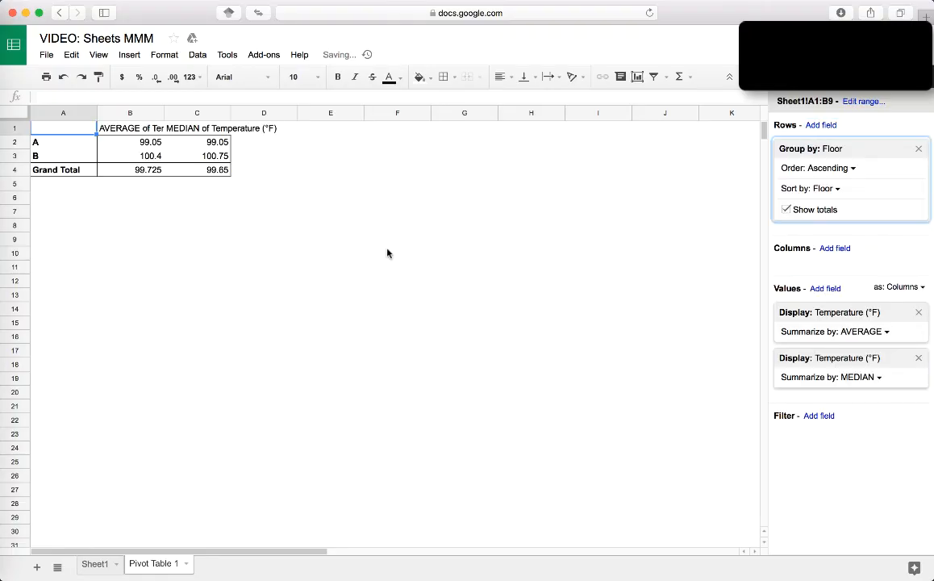